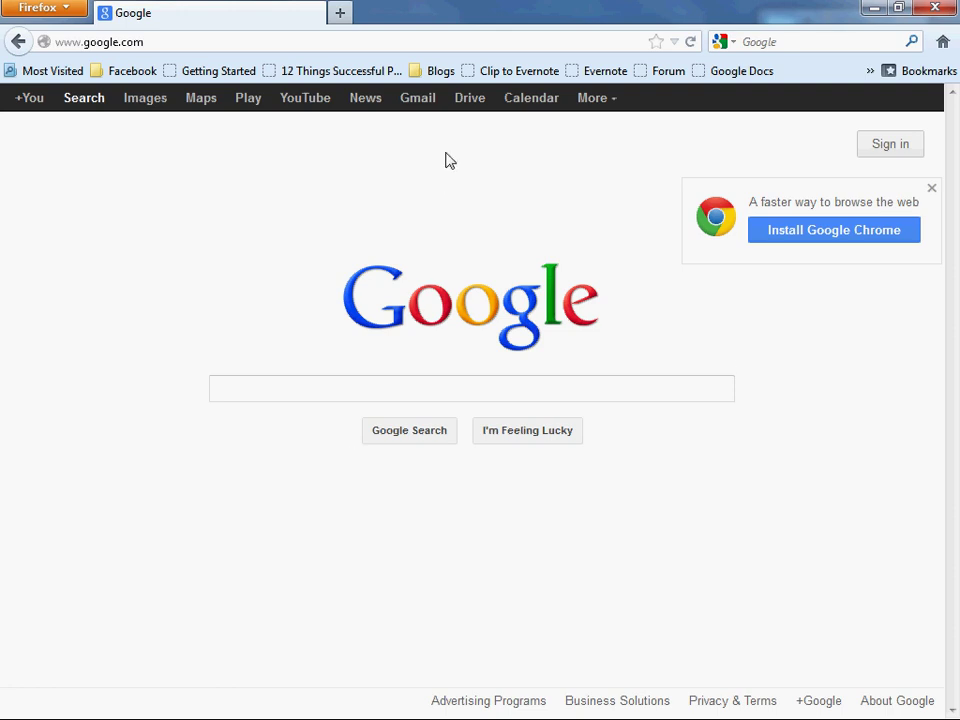
Sign in to Google Drive with the account's email address and password
click(472, 100)
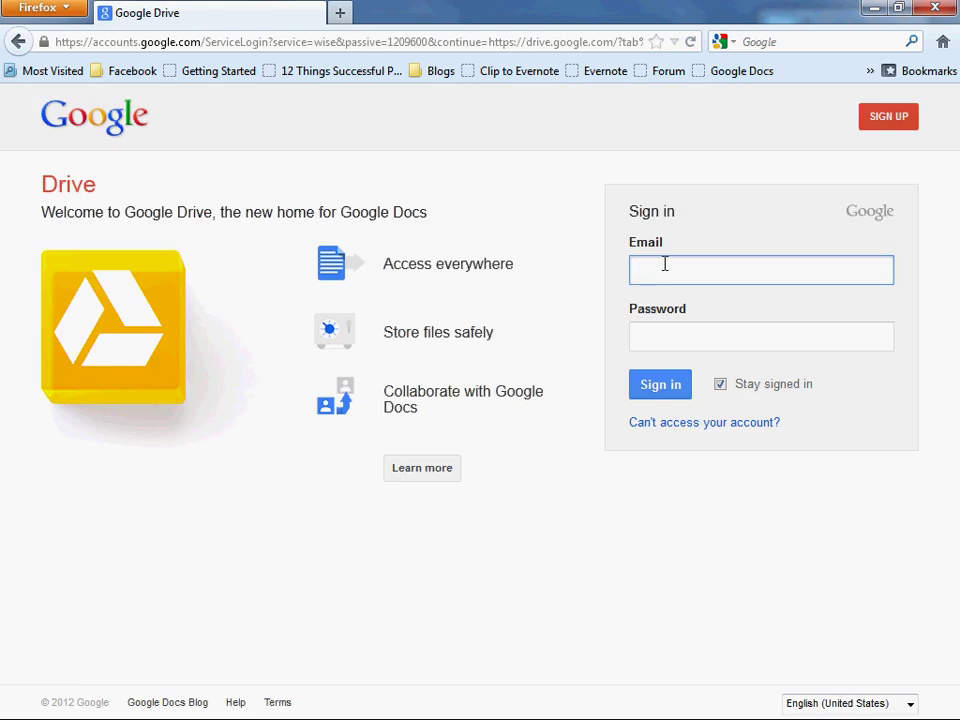
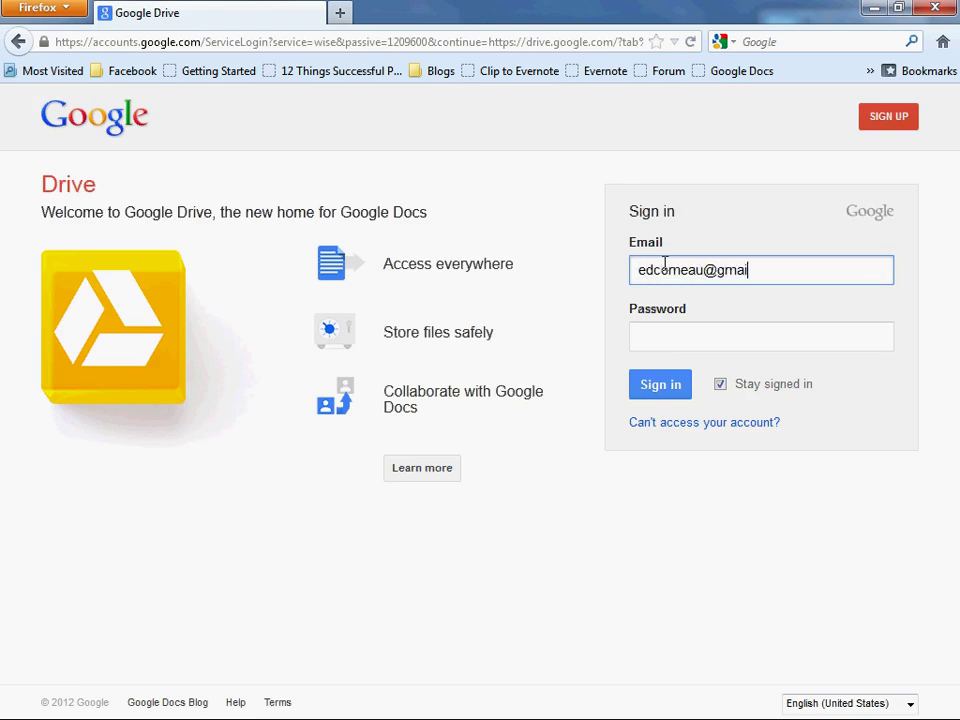
key(Tab)
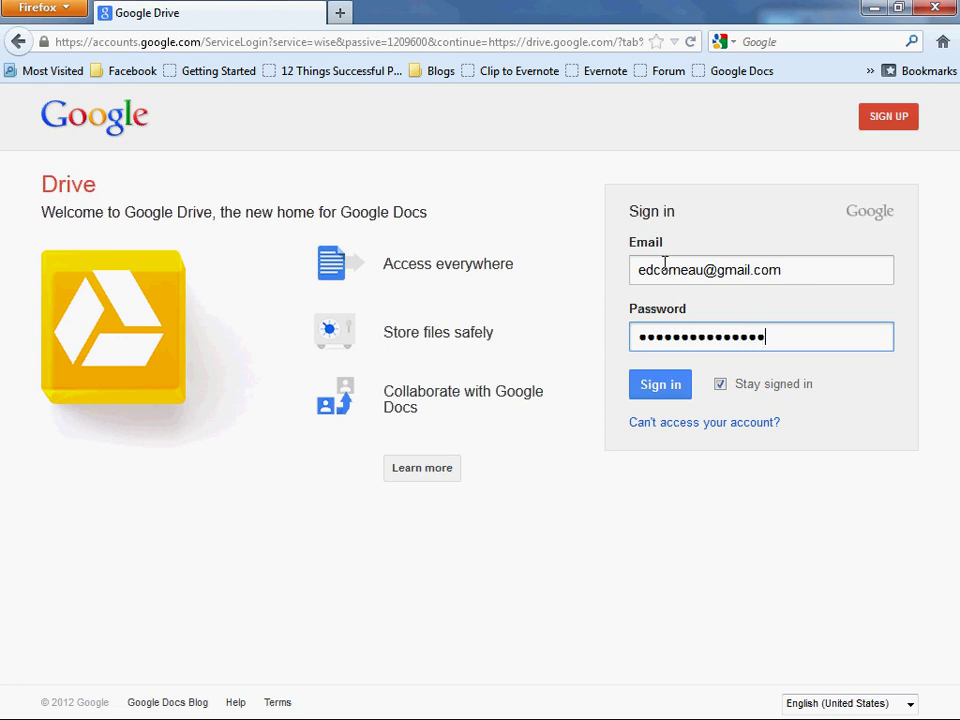
key(Return)
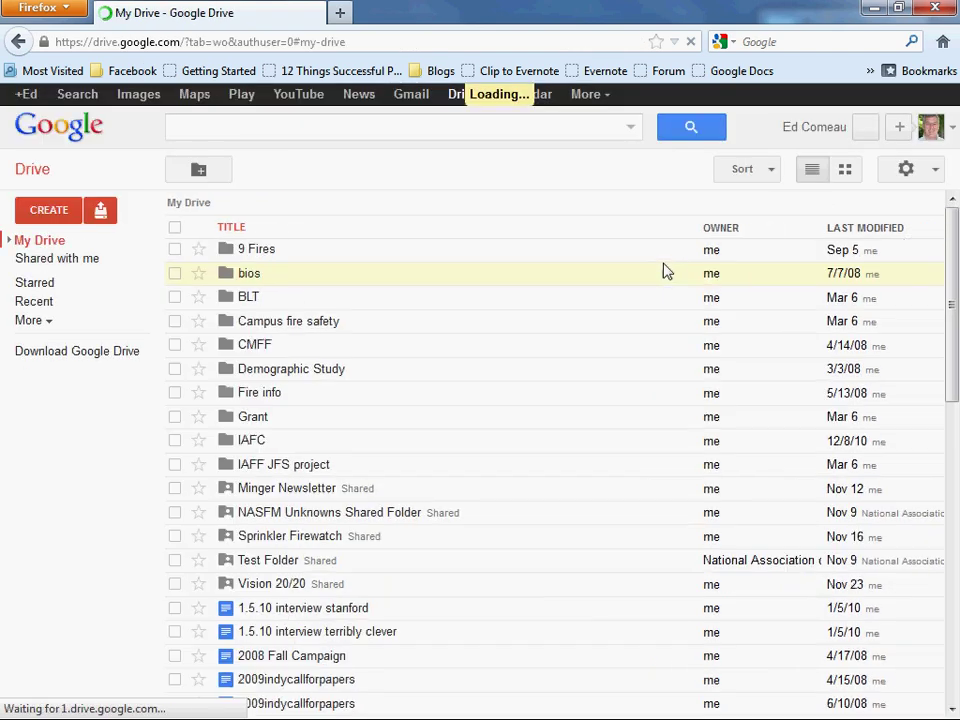
Open the Vision 20/20 folder, select the steering committee directory .docx, and show its More actions
click(300, 590)
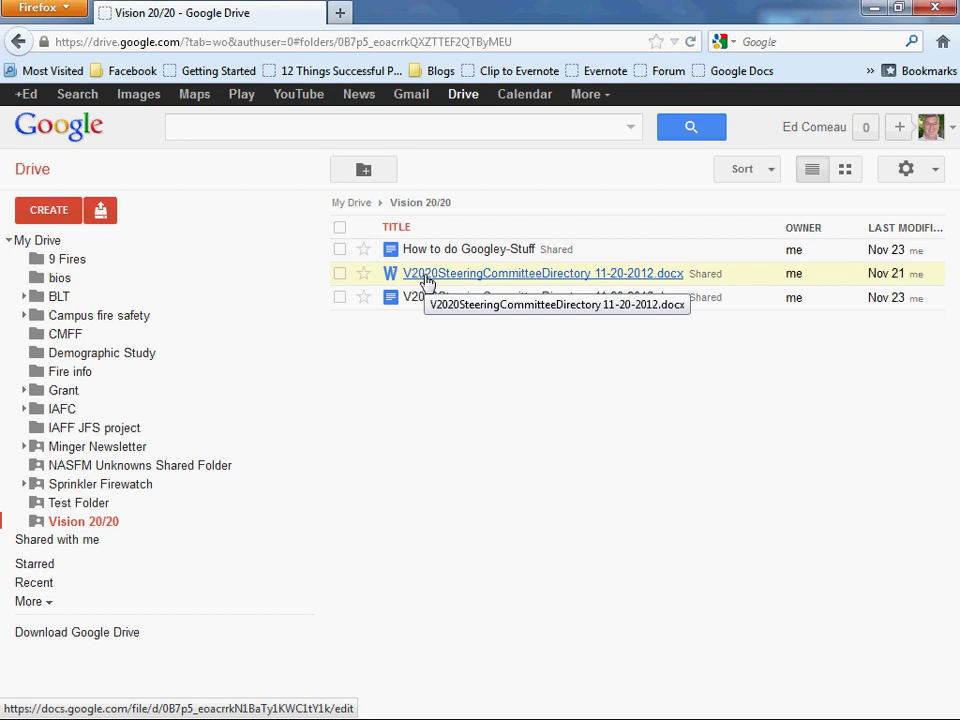
click(339, 276)
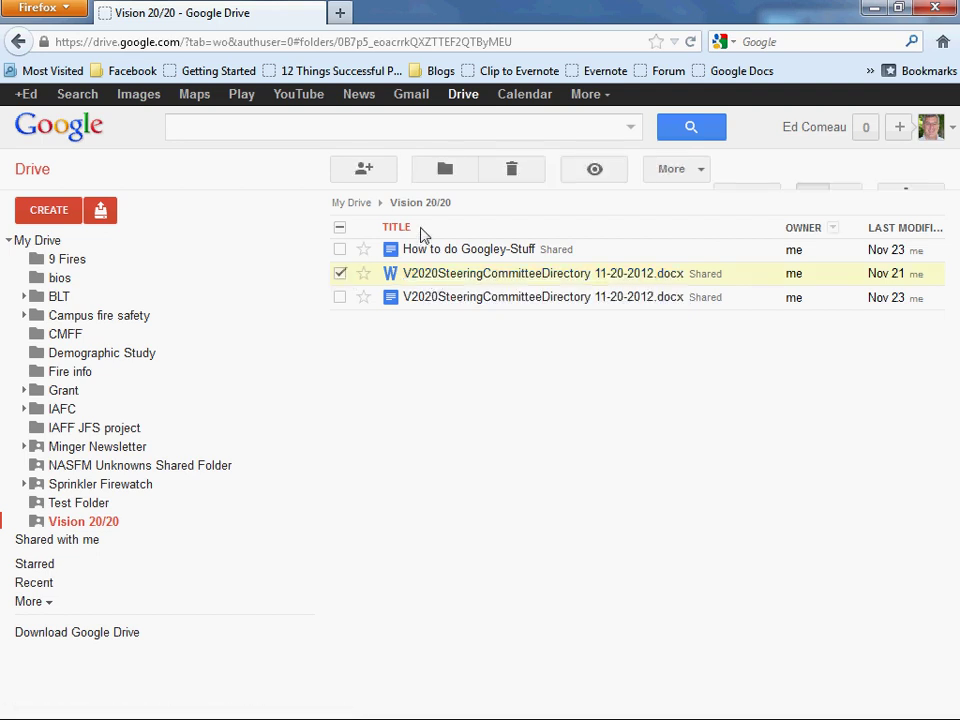
click(670, 171)
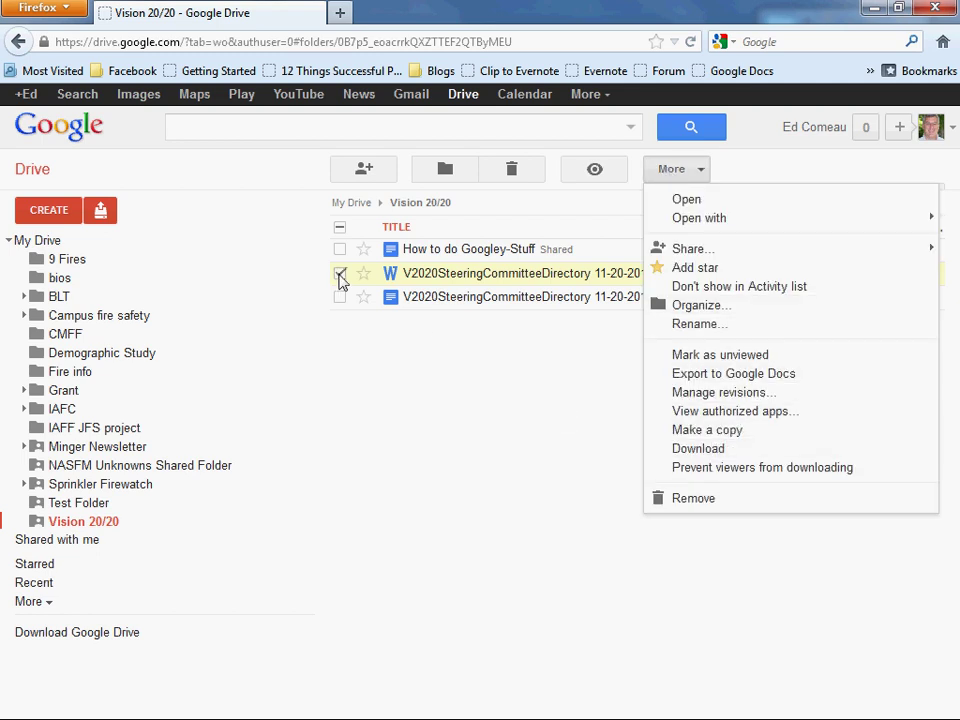
Download the directory .docx using Save File, then select it in the Downloads window
click(691, 450)
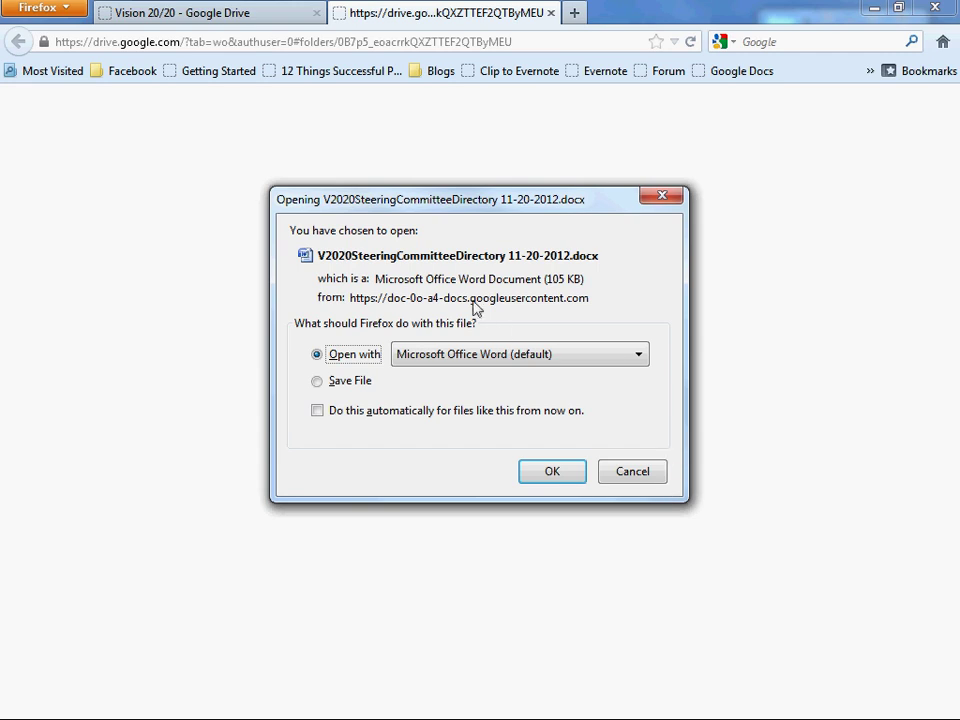
click(317, 382)
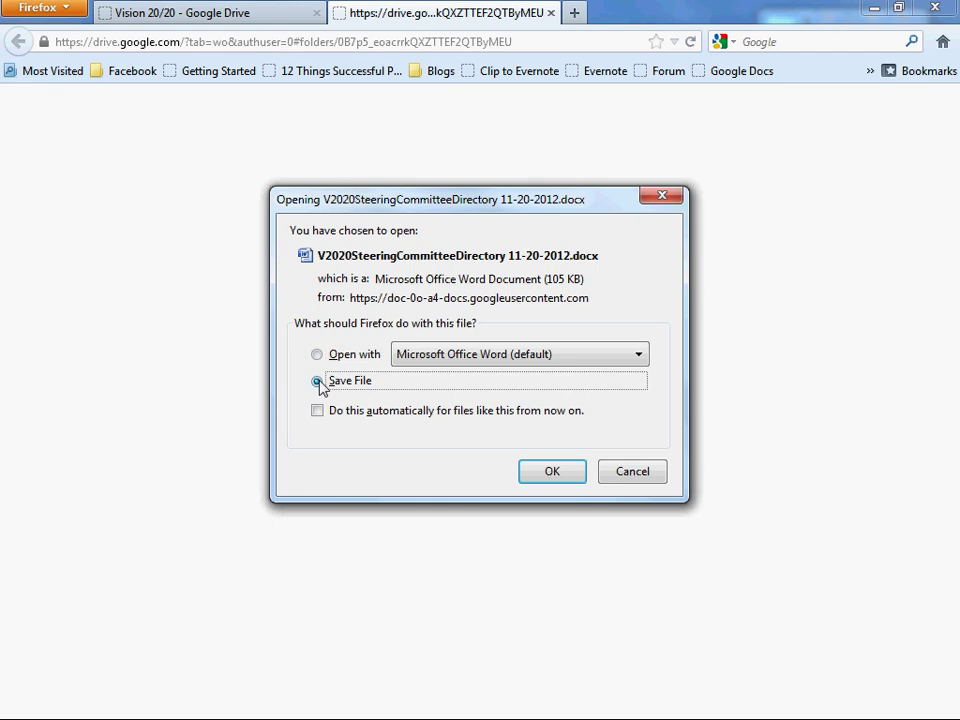
click(552, 472)
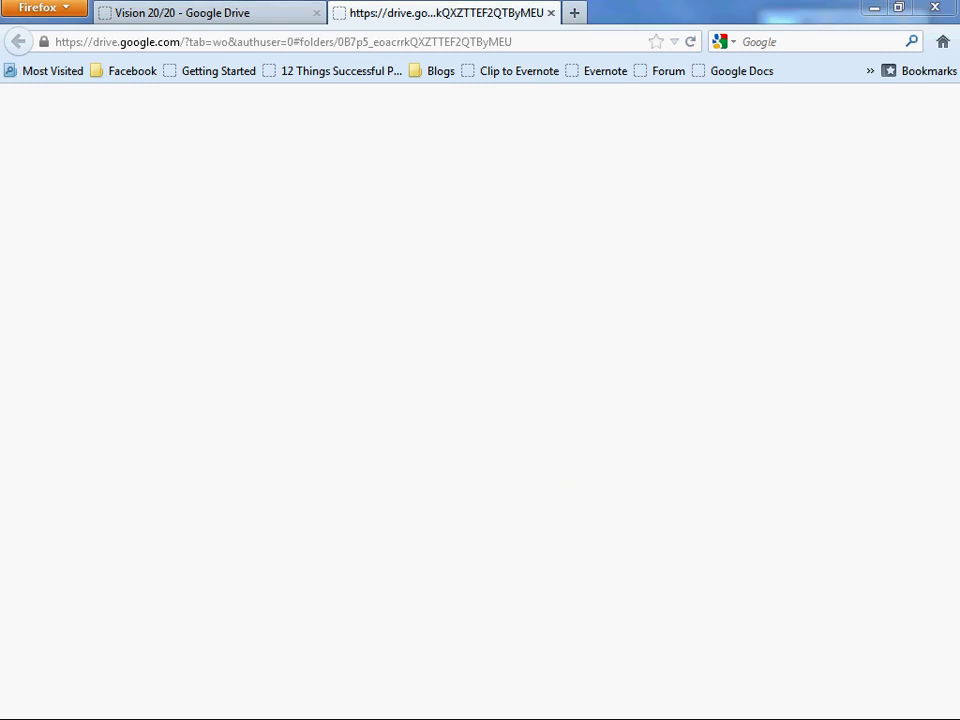
drag(326, 90, 440, 145)
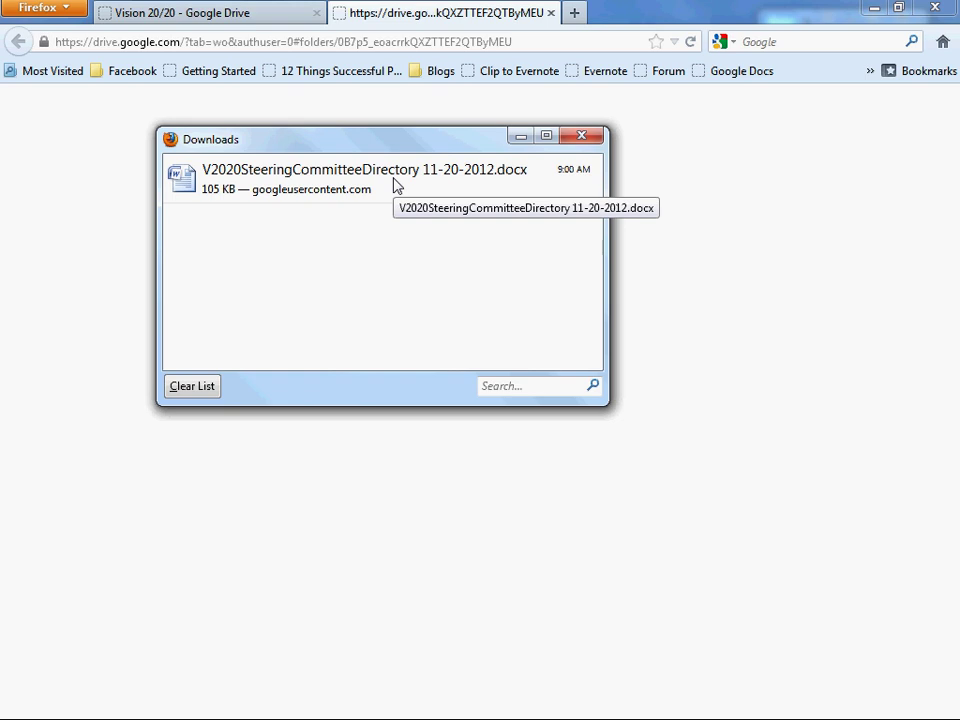
click(312, 189)
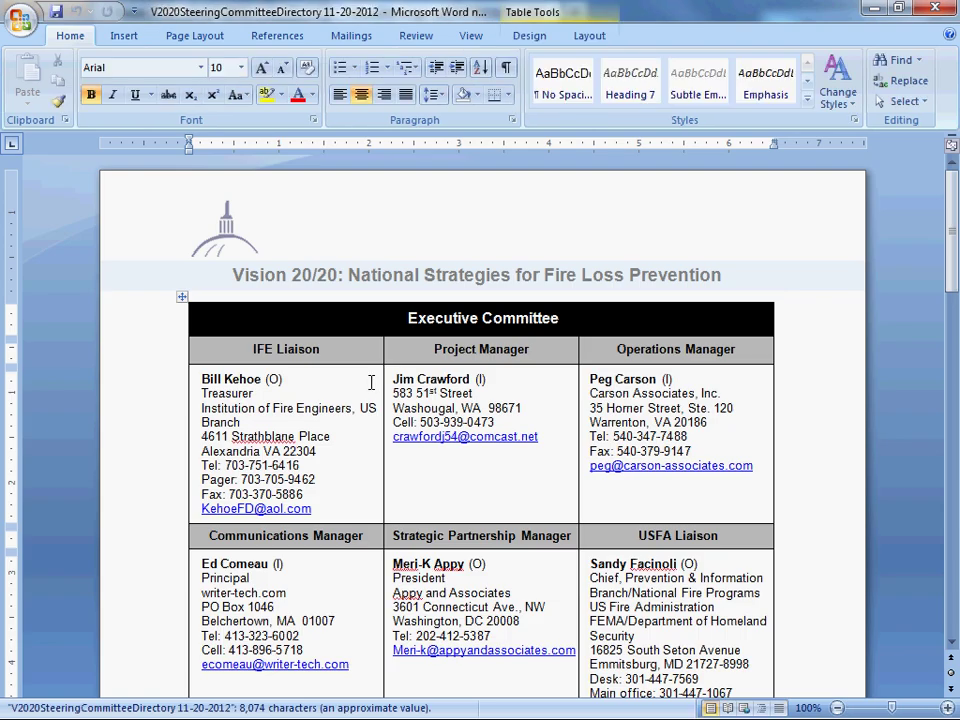
click(936, 9)
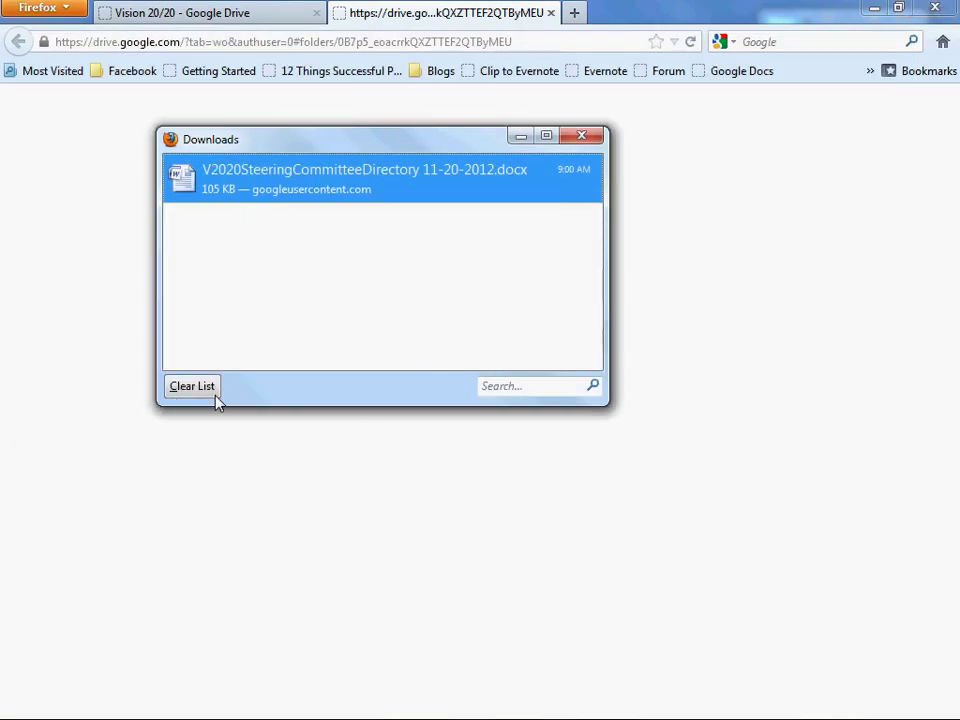
Clear and close the Downloads list and the leftover download tab
click(200, 388)
click(586, 140)
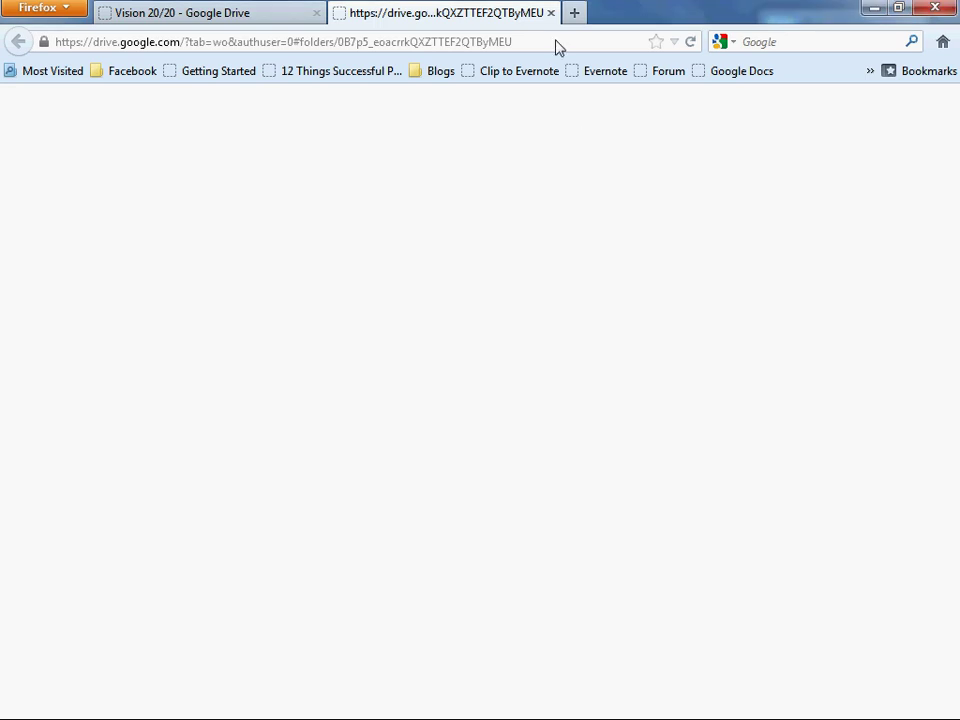
click(550, 13)
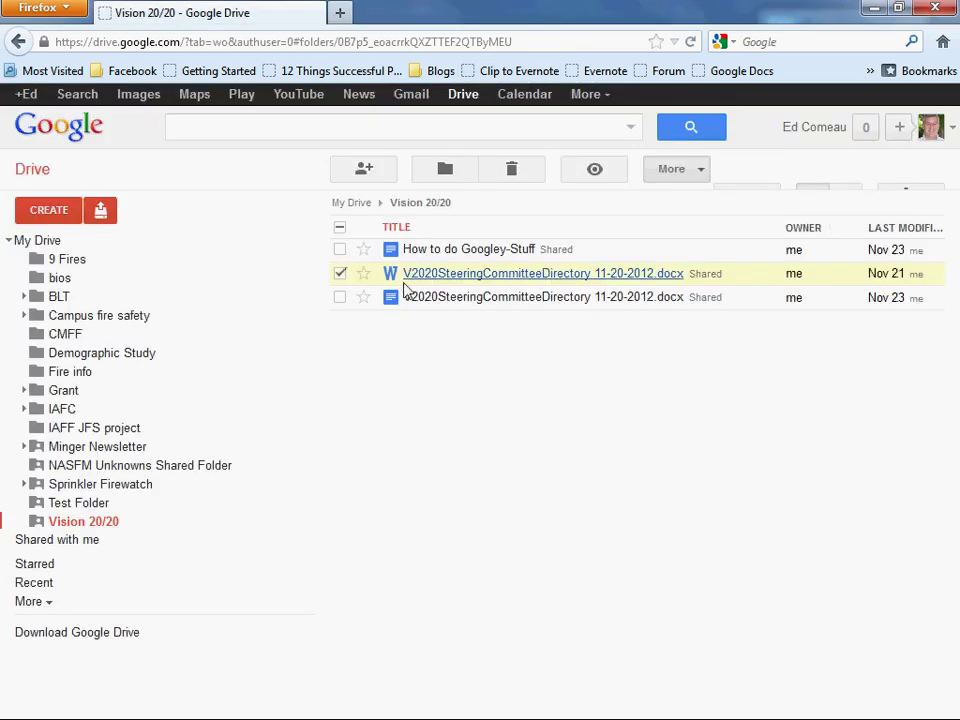
Download the Google Docs copy of the directory as Word, set to open in Word
click(340, 274)
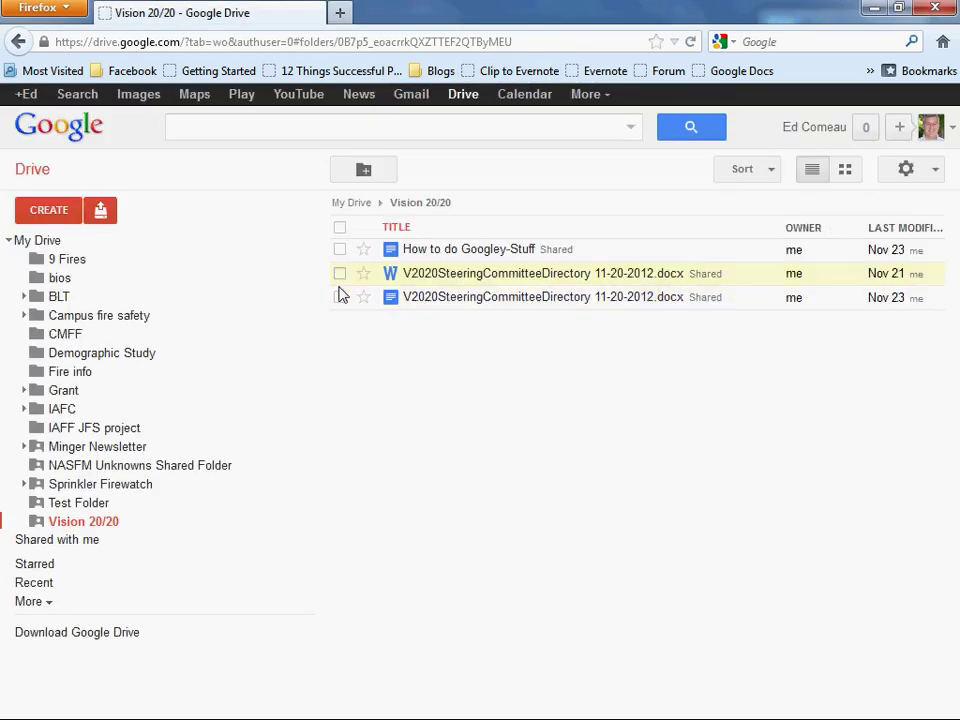
click(340, 298)
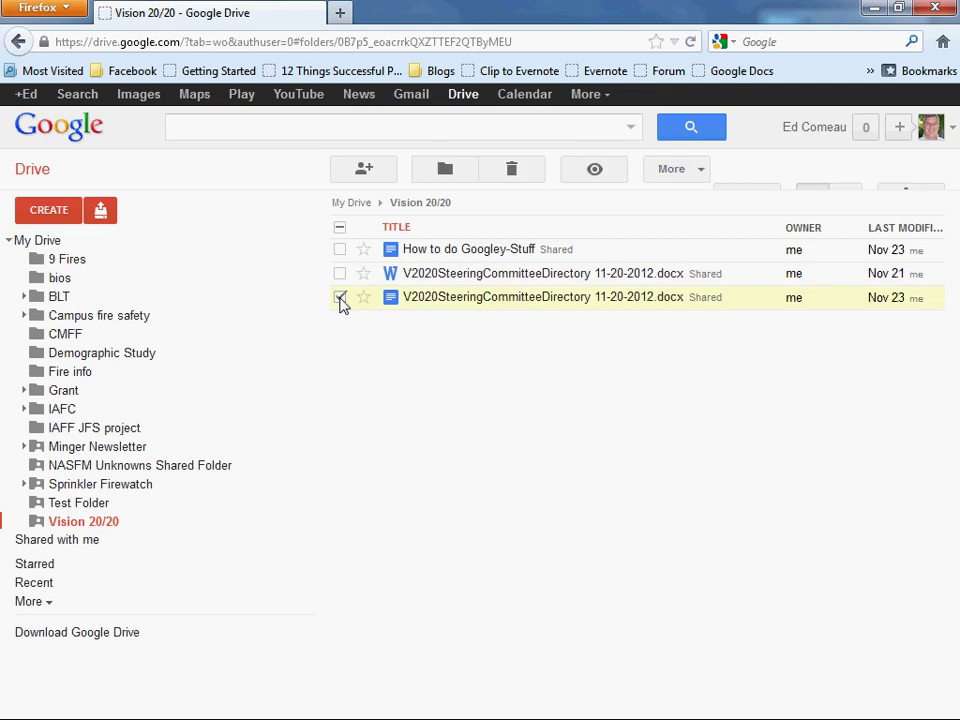
click(680, 170)
click(692, 411)
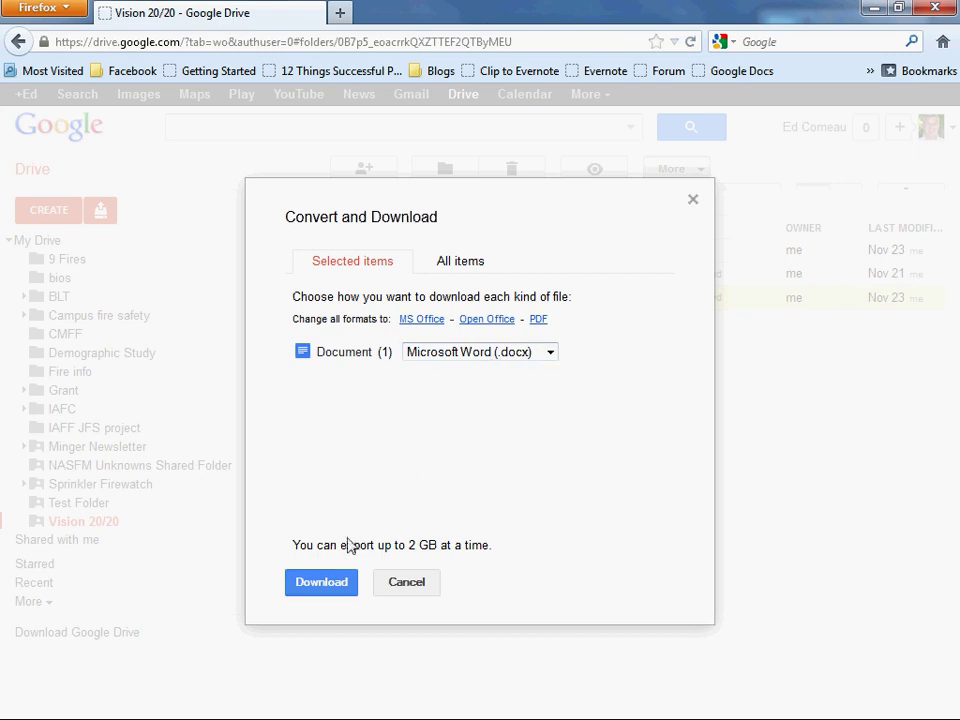
click(325, 585)
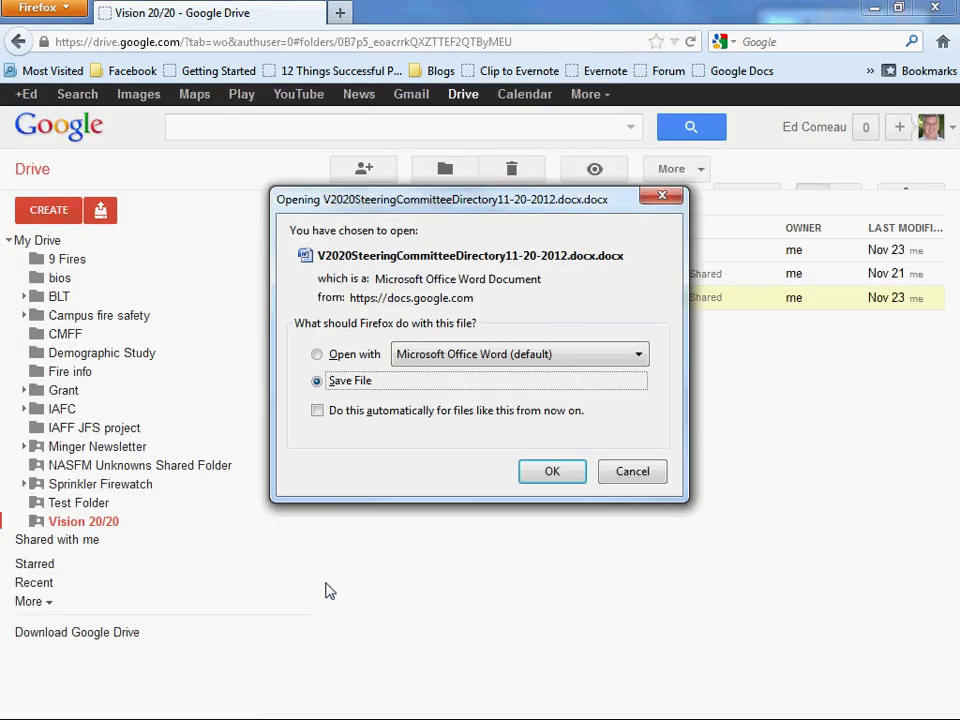
click(317, 354)
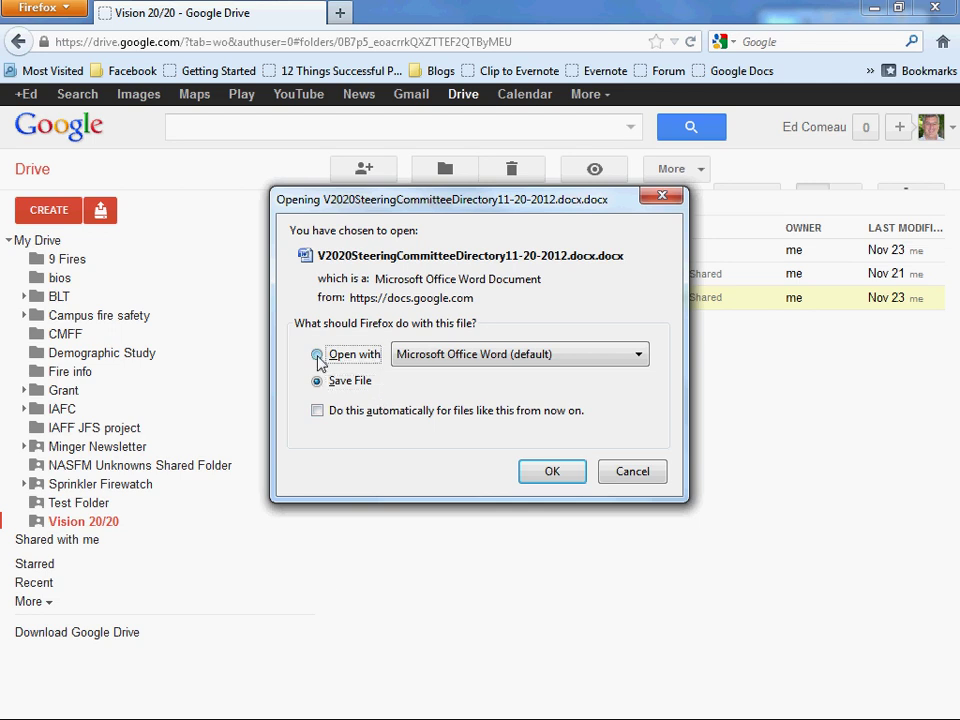
Open the exported directory in Word and scroll through its read-only pages
click(548, 474)
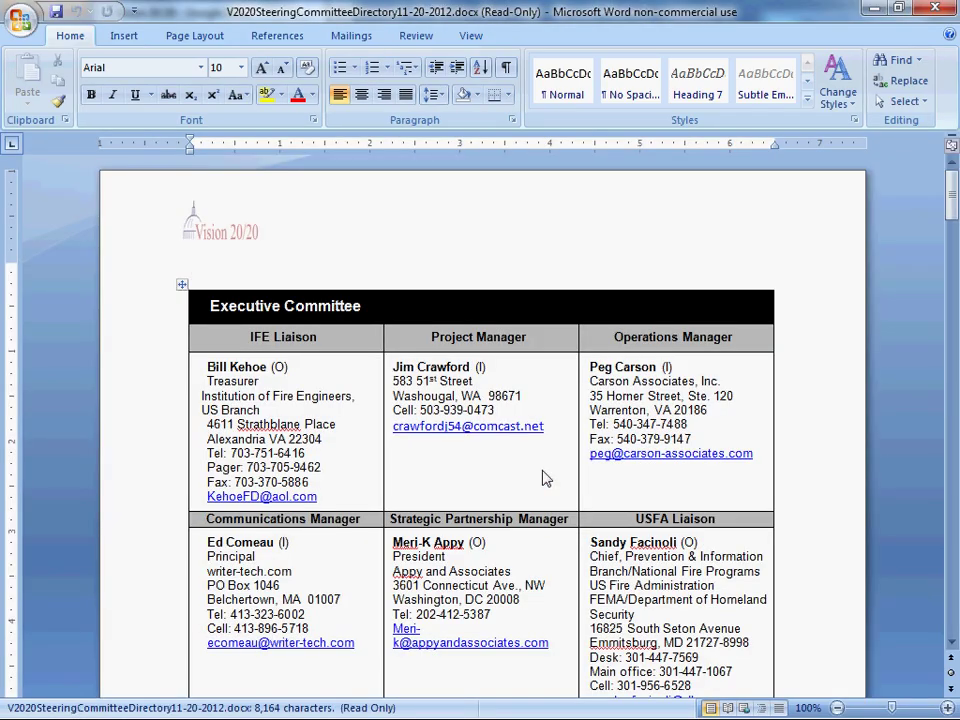
scroll(550, 477, down, 5)
scroll(555, 474, down, 10)
scroll(560, 471, down, 5)
scroll(560, 471, down, 5)
scroll(560, 471, down, 5)
scroll(560, 470, down, 4)
scroll(562, 468, down, 13)
scroll(565, 466, down, 12)
scroll(565, 465, down, 4)
scroll(565, 466, down, 8)
scroll(565, 466, down, 7)
scroll(566, 466, down, 5)
scroll(567, 466, down, 8)
scroll(567, 466, up, 4)
scroll(567, 466, up, 10)
scroll(567, 466, up, 10)
scroll(567, 466, up, 8)
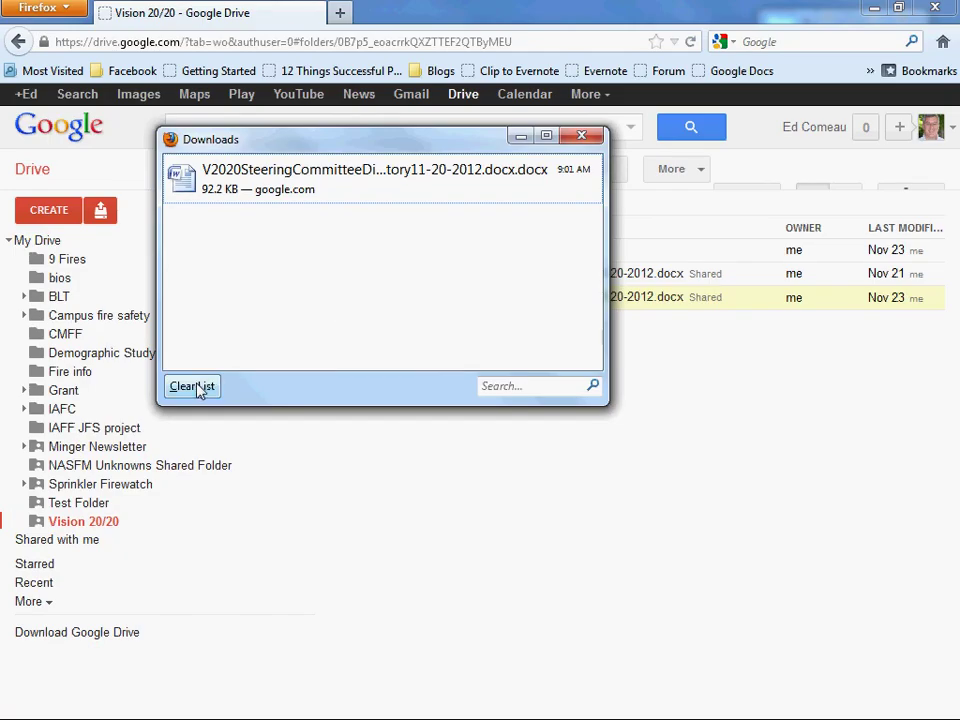
Clear and close the Downloads window, then preview the directory .docx in Drive
click(192, 386)
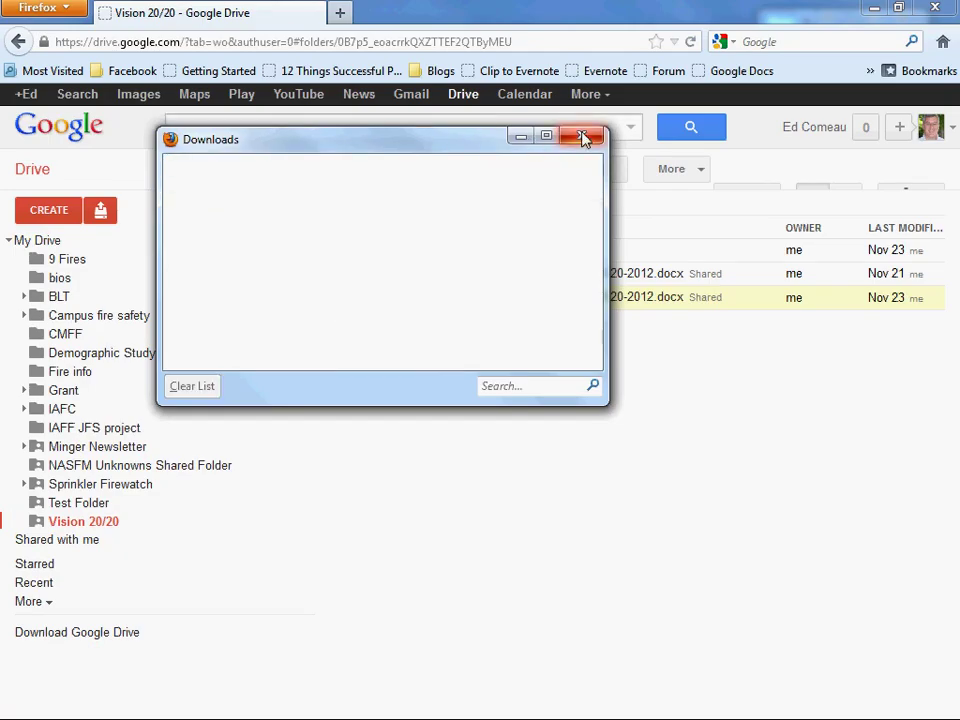
click(580, 135)
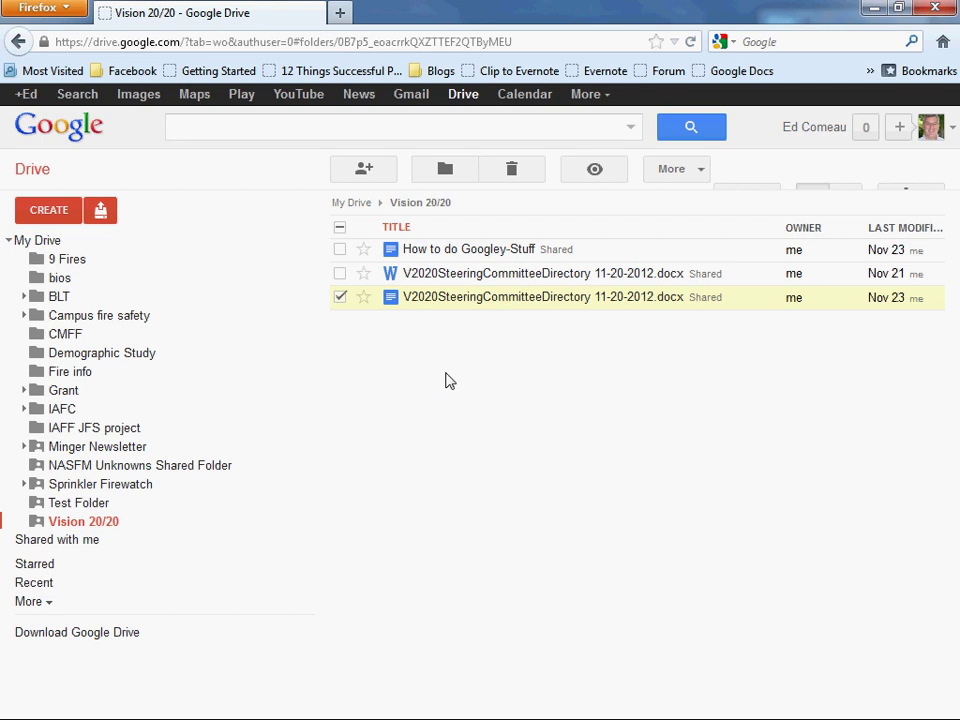
click(465, 275)
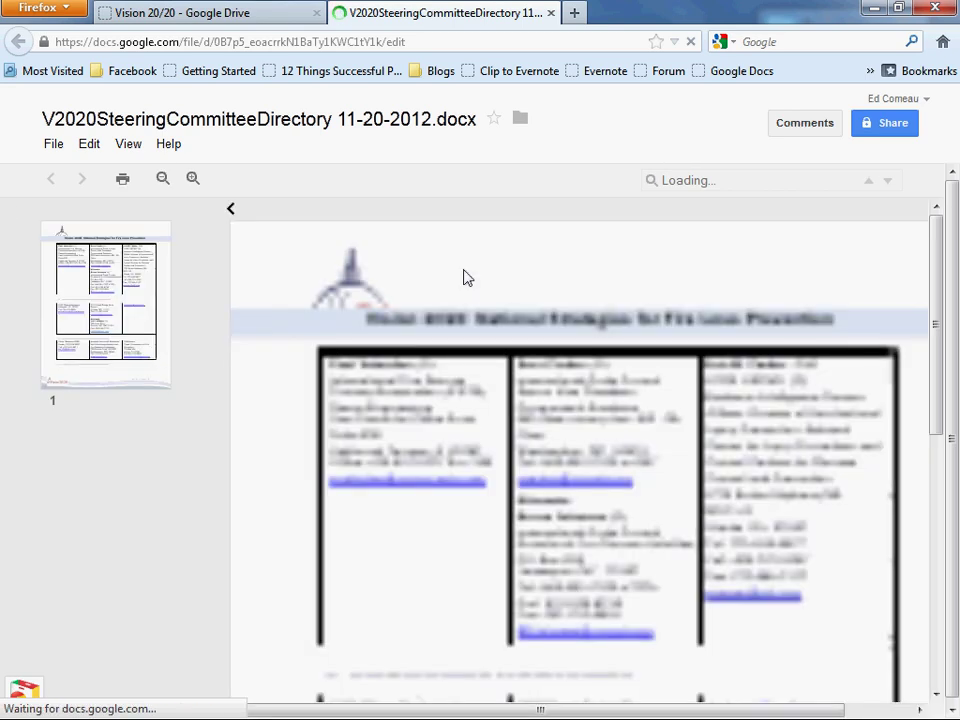
Scroll through both pages of contacts in the Drive preview
scroll(493, 381, down, 3)
scroll(493, 381, down, 3)
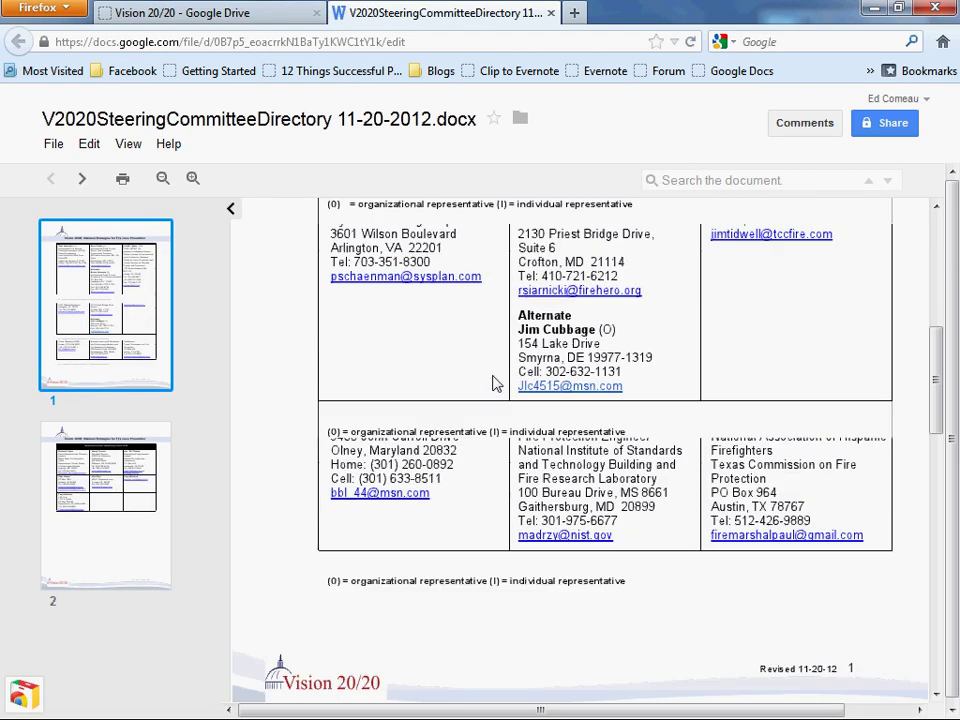
scroll(493, 381, down, 5)
scroll(493, 381, down, 2)
scroll(493, 381, up, 5)
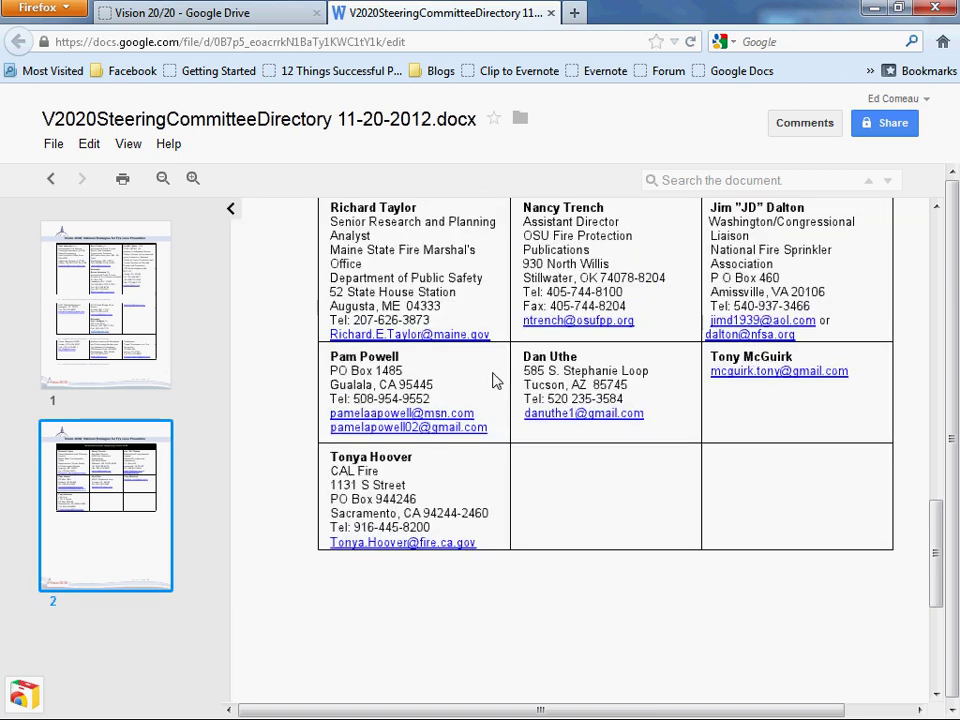
scroll(493, 381, up, 5)
scroll(497, 374, up, 5)
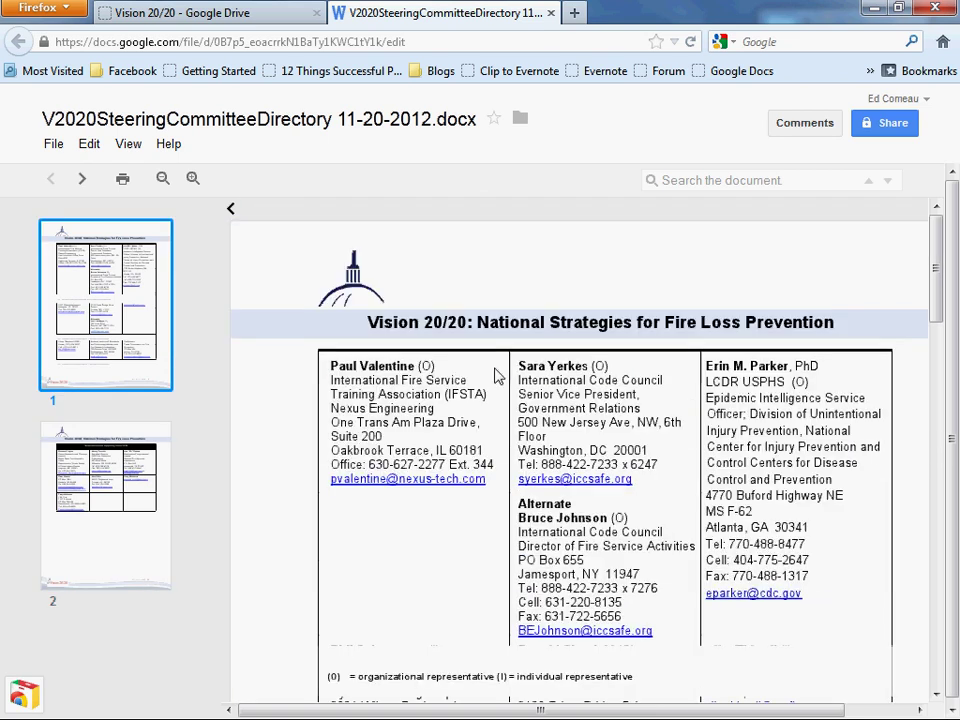
scroll(497, 374, down, 3)
scroll(497, 374, down, 4)
scroll(497, 376, down, 3)
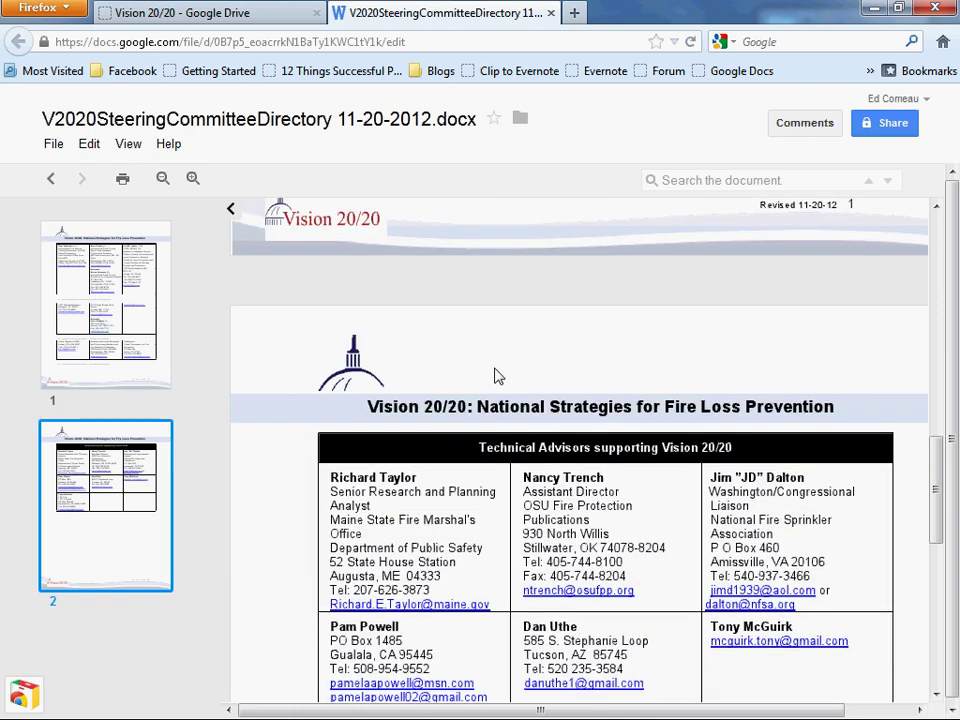
scroll(497, 376, up, 3)
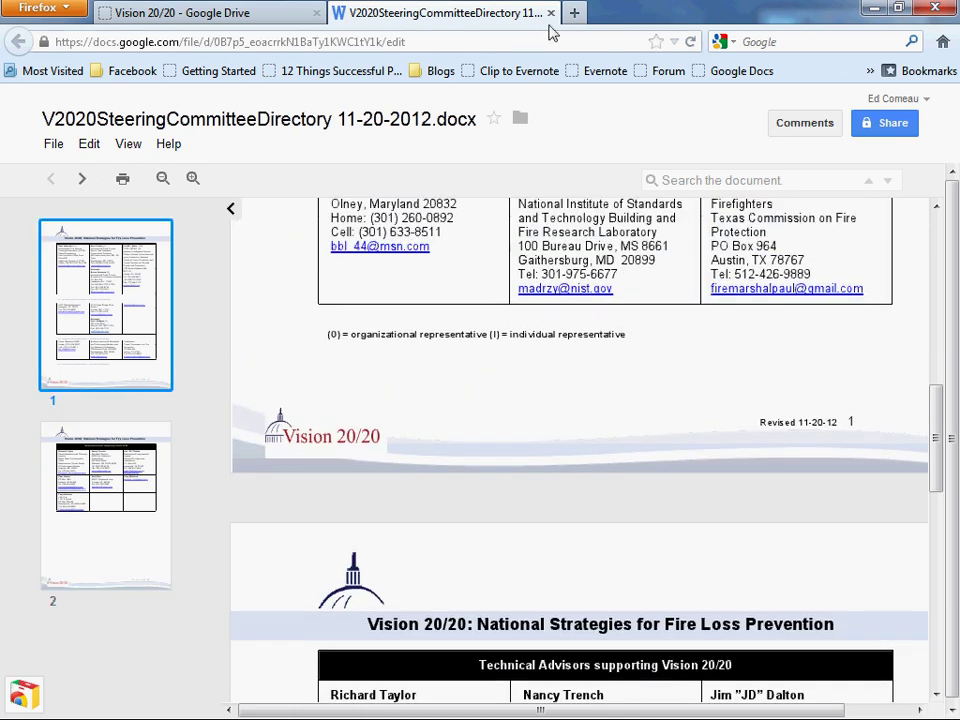
click(551, 14)
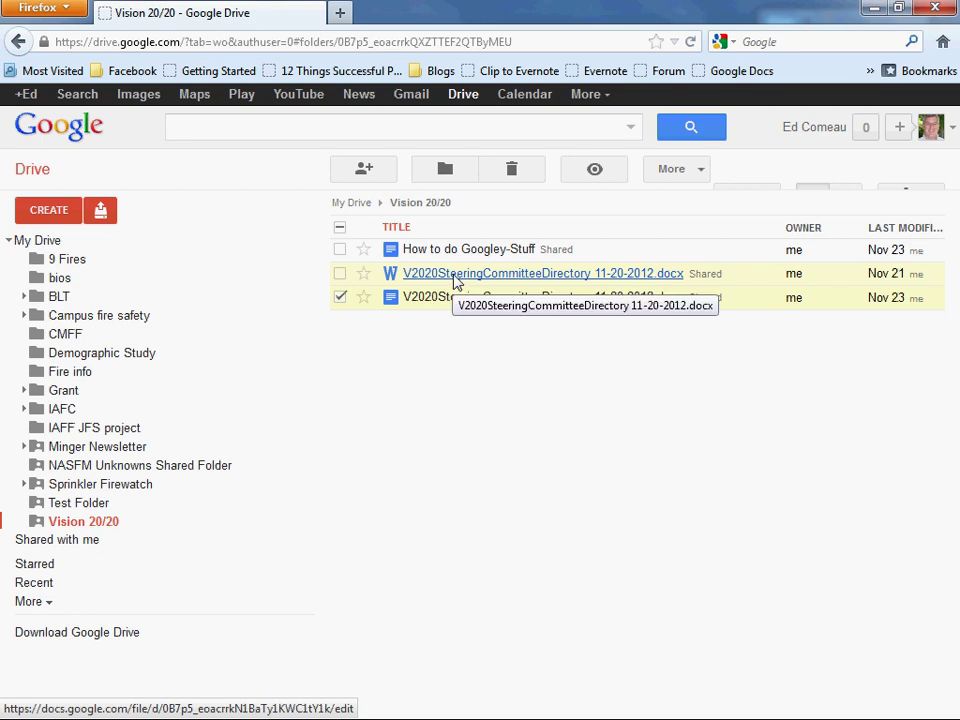
click(340, 297)
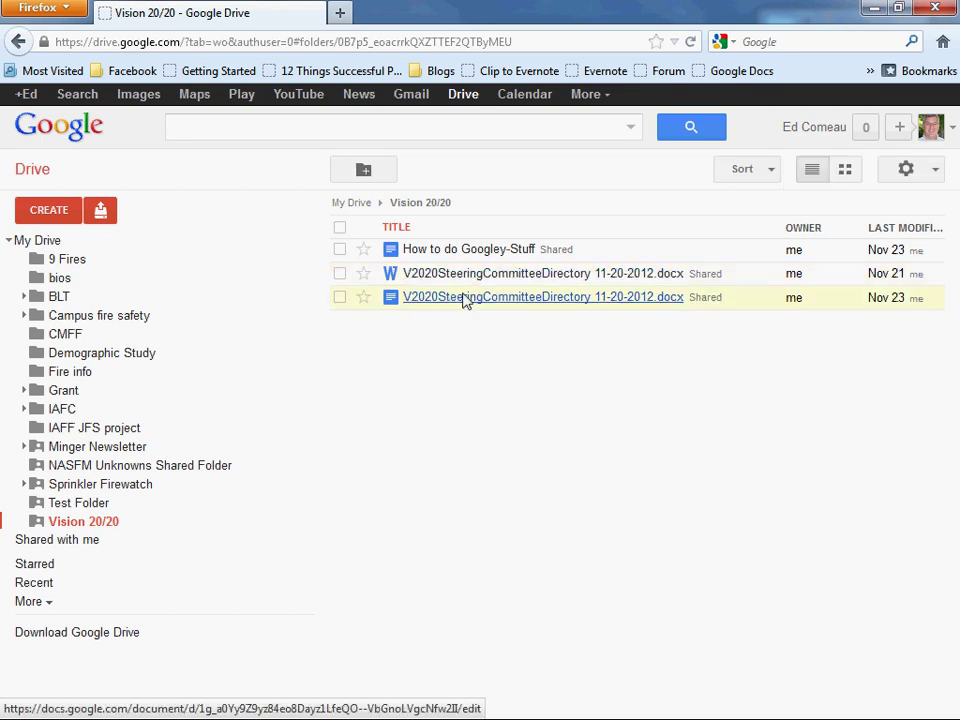
click(465, 298)
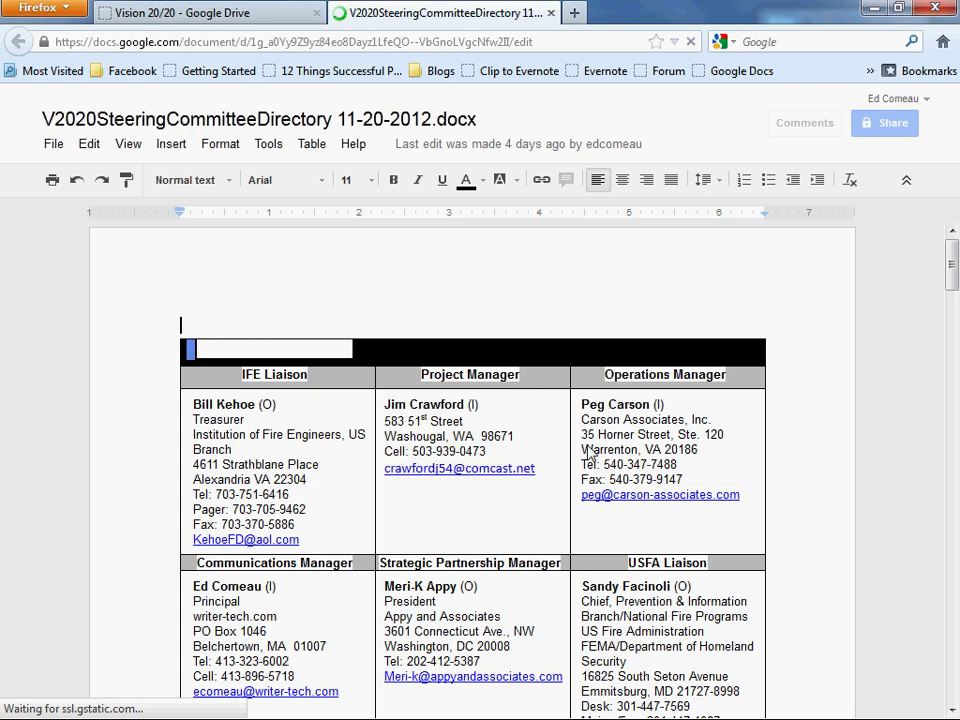
scroll(590, 452, down, 2)
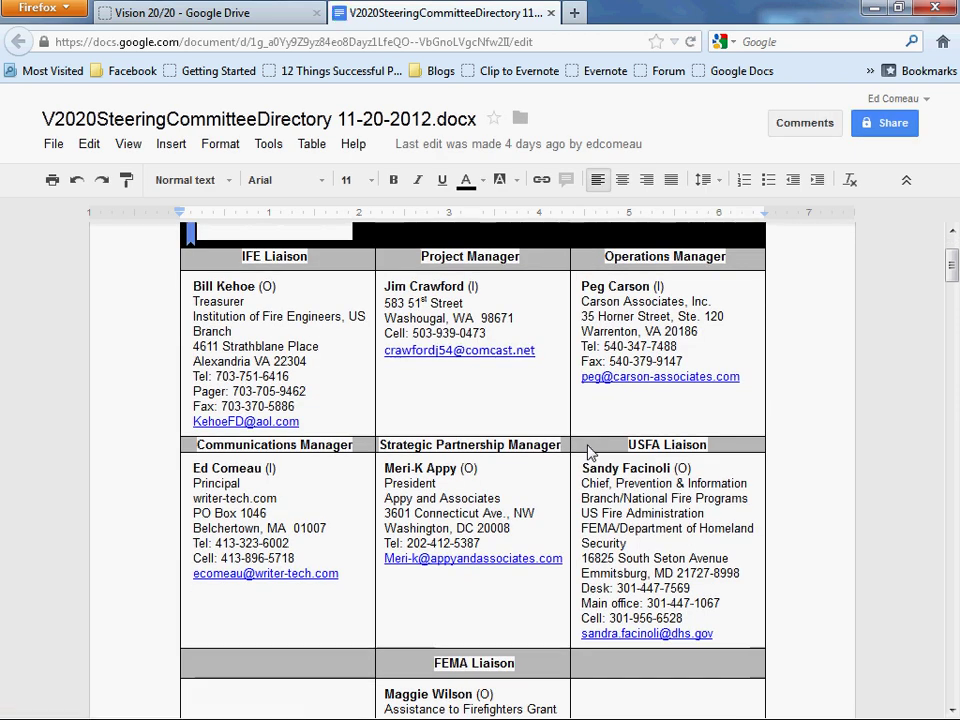
scroll(590, 452, down, 3)
scroll(590, 452, down, 2)
scroll(590, 452, down, 3)
scroll(590, 452, down, 5)
scroll(450, 375, down, 3)
scroll(475, 387, up, 2)
scroll(475, 387, down, 2)
scroll(475, 387, down, 7)
scroll(475, 387, down, 9)
scroll(475, 387, down, 5)
scroll(475, 387, down, 9)
scroll(475, 387, down, 9)
scroll(475, 387, down, 4)
scroll(475, 385, down, 3)
scroll(475, 385, up, 2)
scroll(475, 385, up, 10)
scroll(477, 373, up, 10)
scroll(477, 373, up, 10)
scroll(482, 360, up, 8)
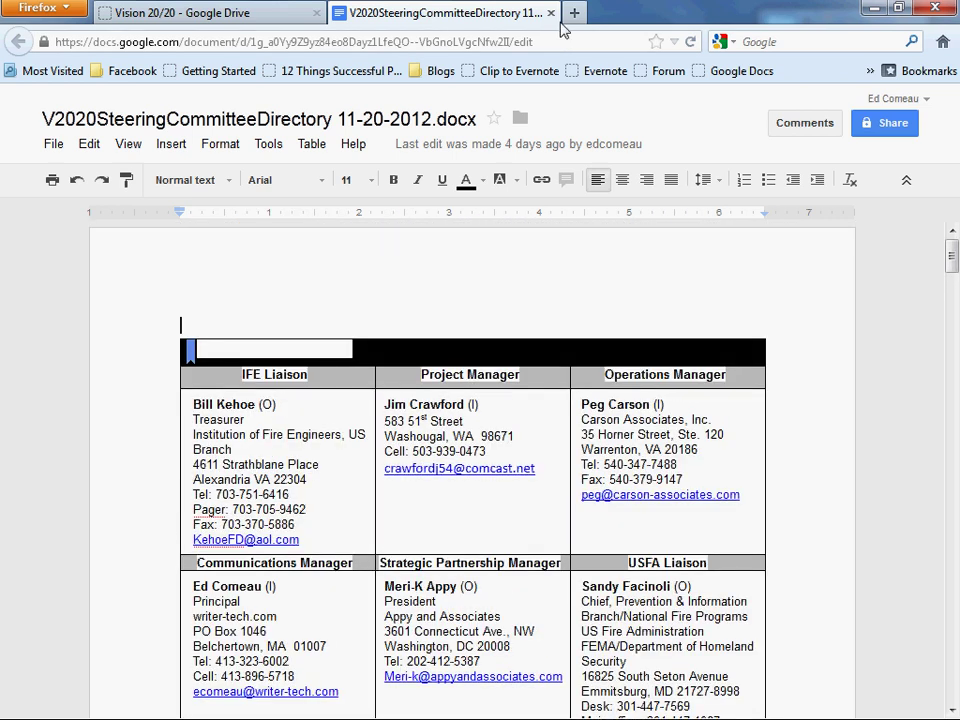
click(556, 16)
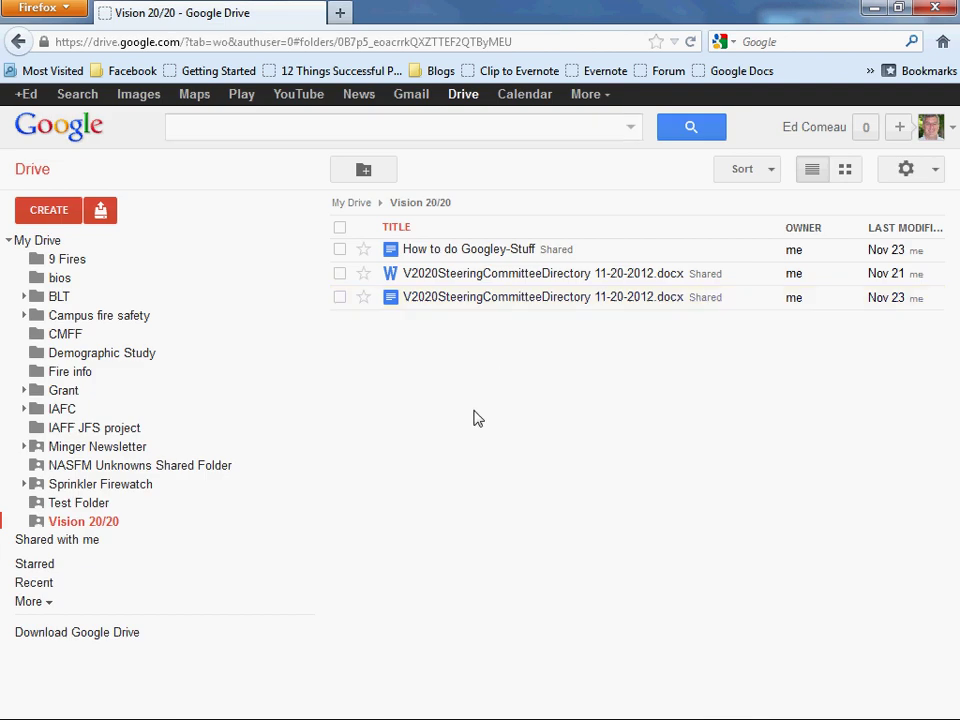